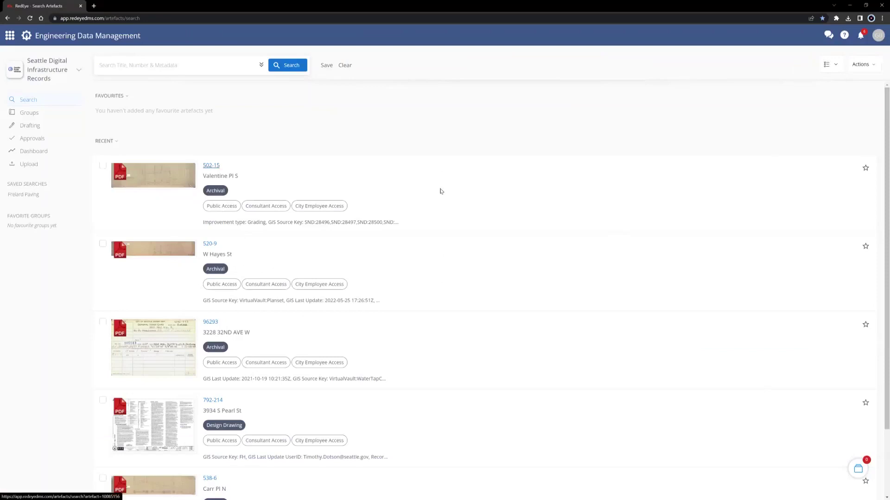
Switch the results display to Map, showing recent artefacts beside a Seattle map.
click(835, 68)
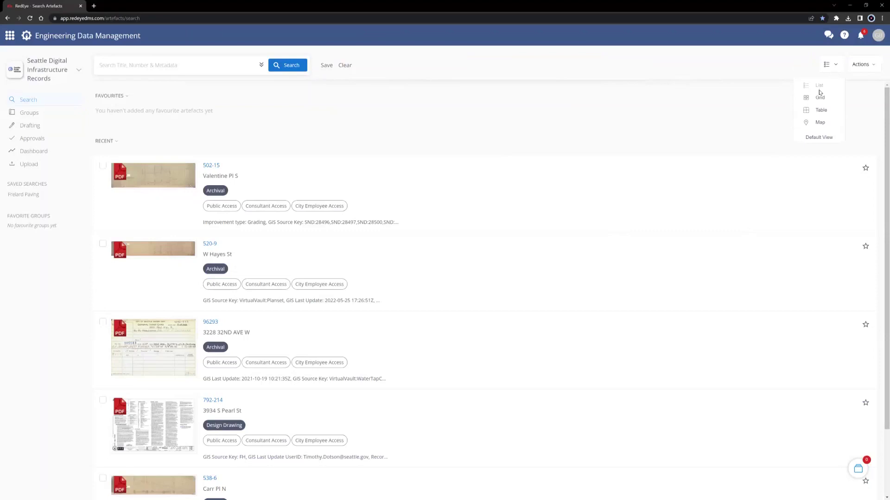
click(818, 123)
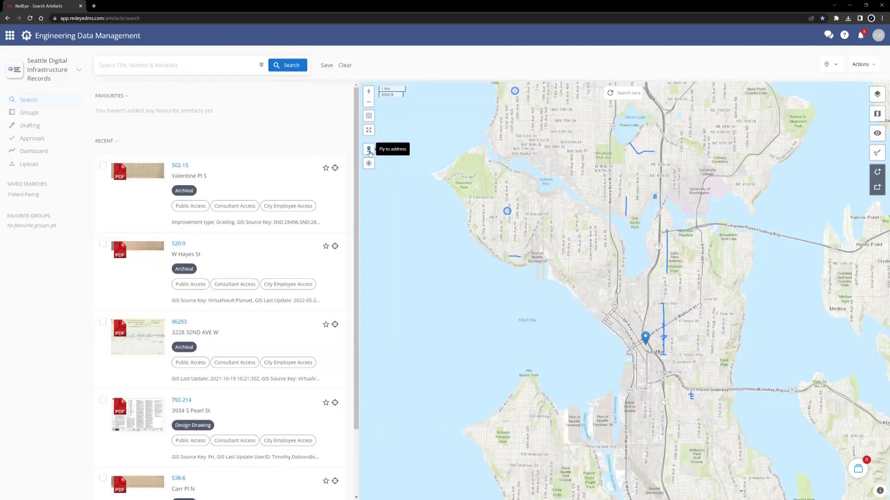
Fly the map to 700 5th Ave in Seattle using the address search.
click(369, 150)
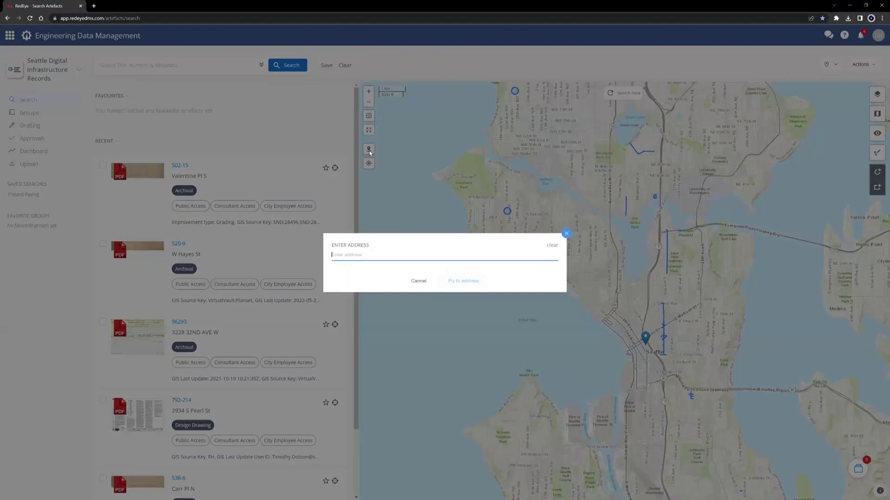
text(700 5th ave)
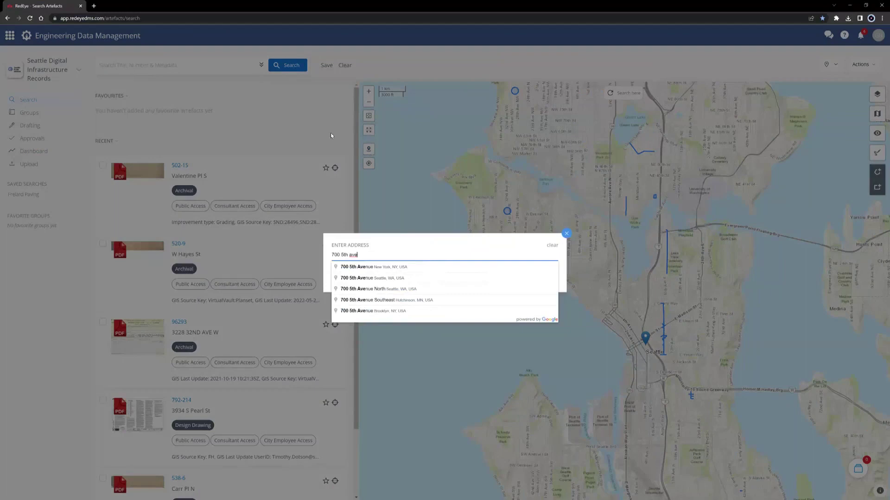
click(382, 279)
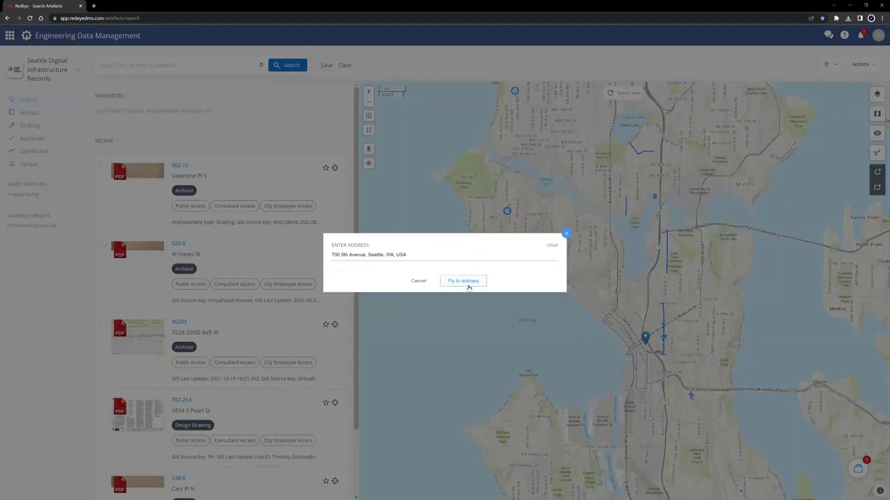
click(468, 283)
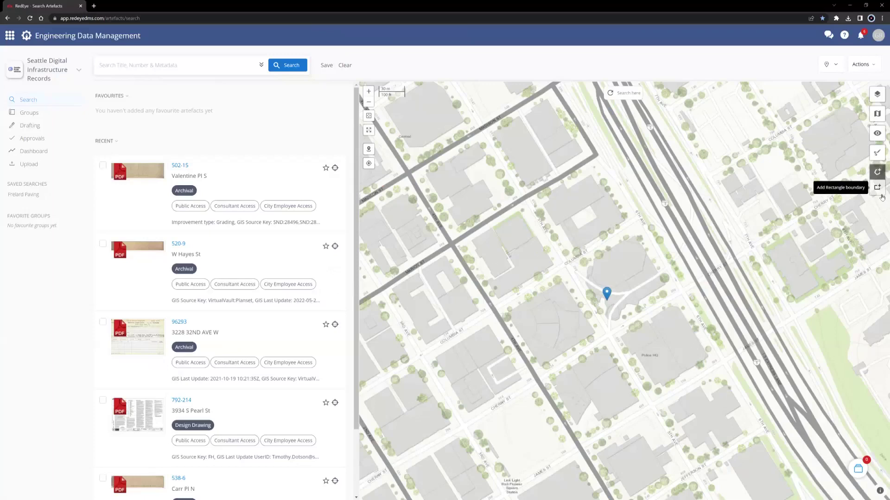
click(880, 192)
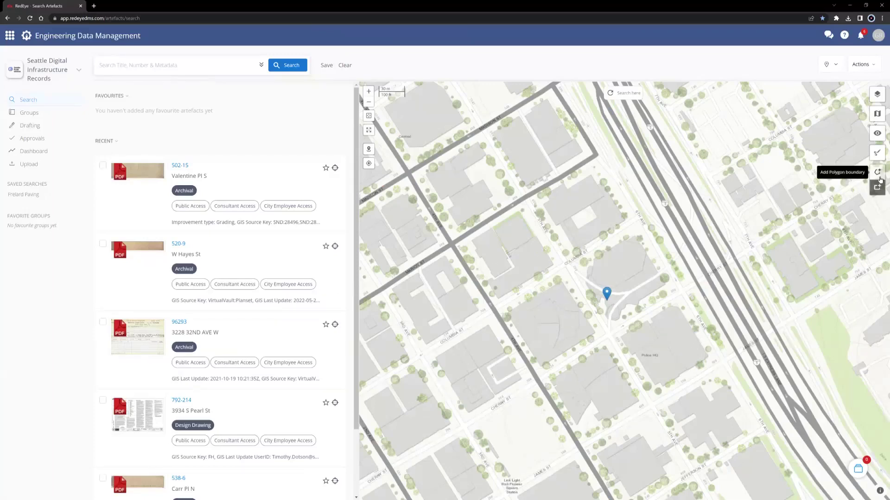
click(880, 179)
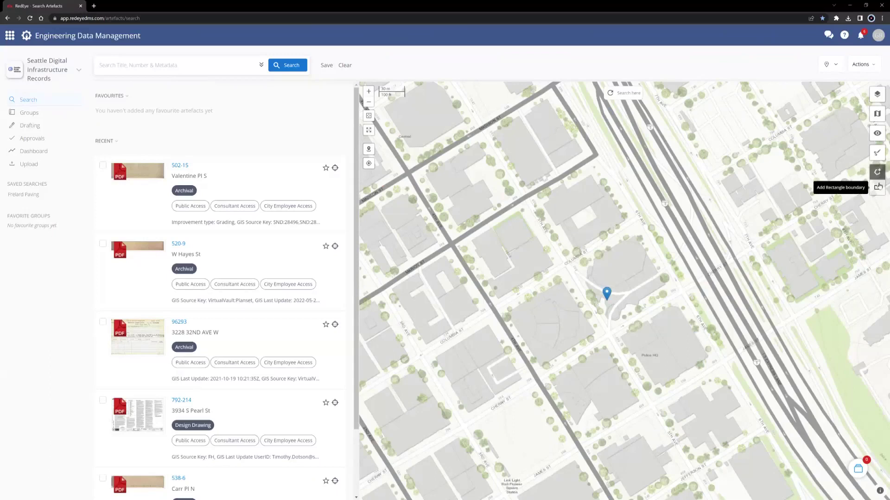
click(879, 186)
drag(550, 223, 680, 321)
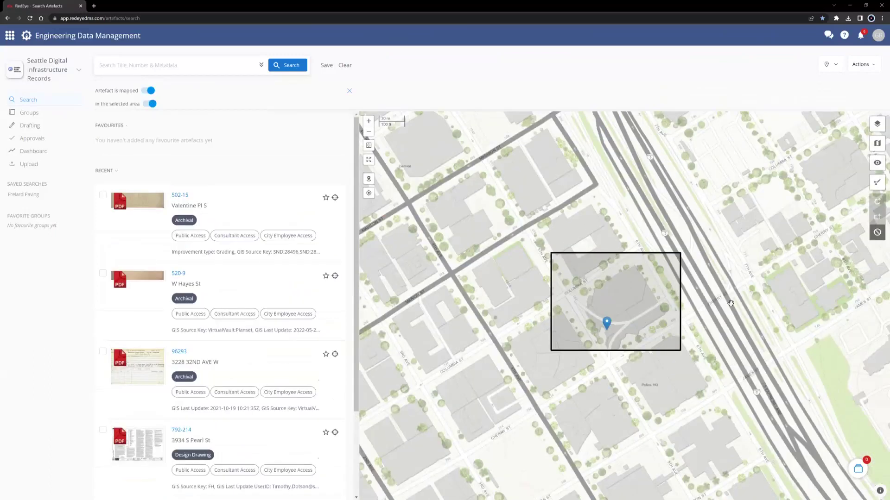
click(878, 233)
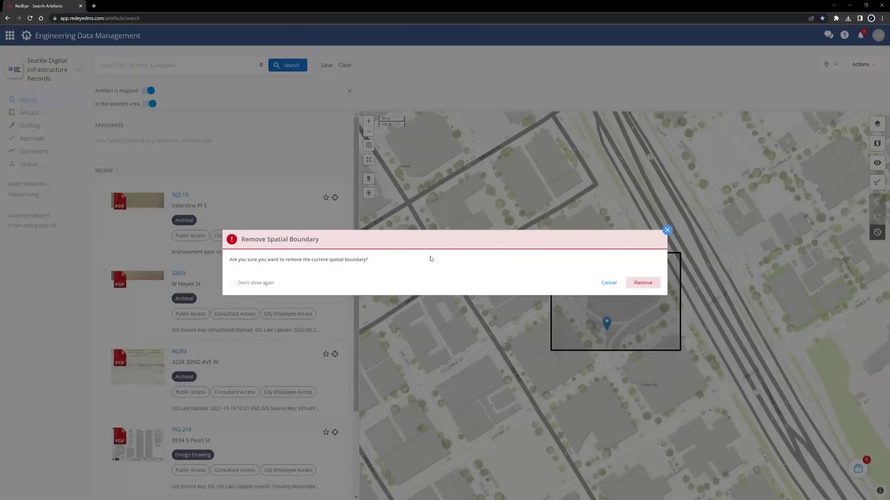
click(649, 284)
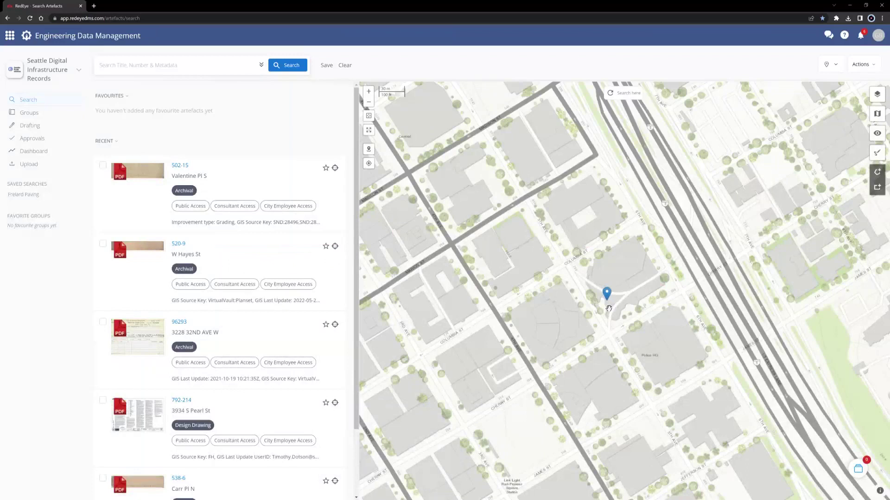
Begin a polygon boundary around the block, then cancel the mis-drawn shape.
click(875, 172)
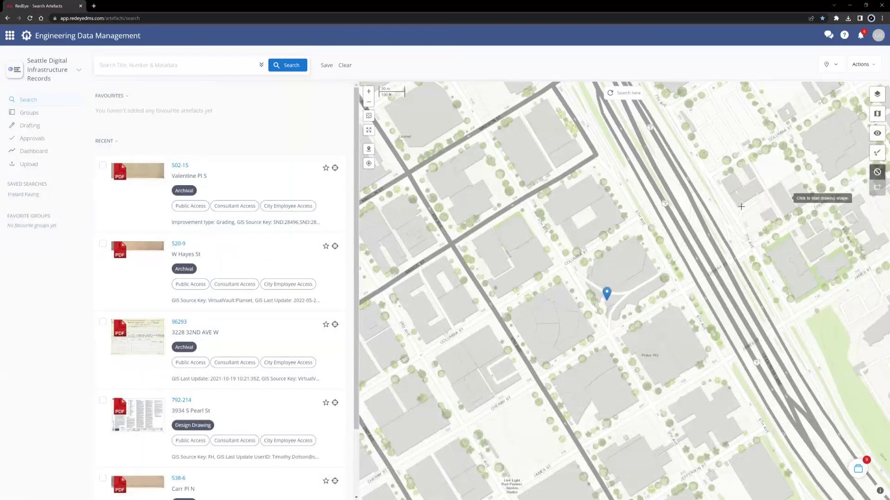
click(637, 206)
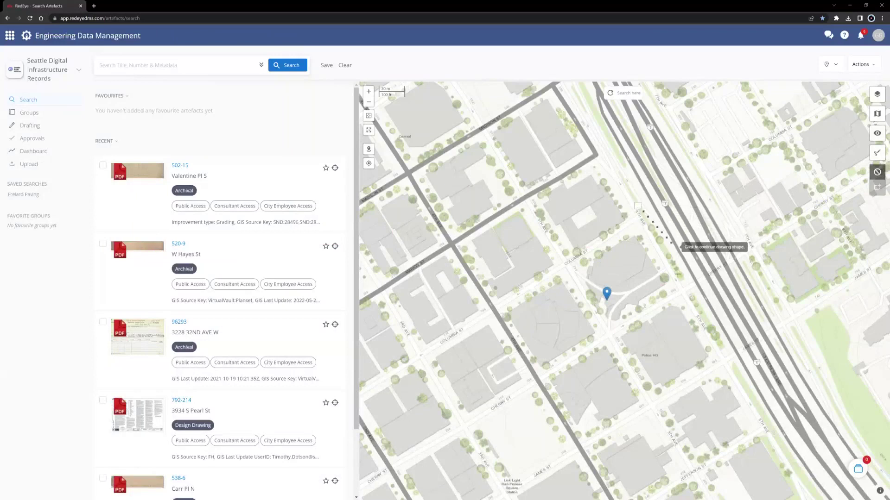
double_click(685, 294)
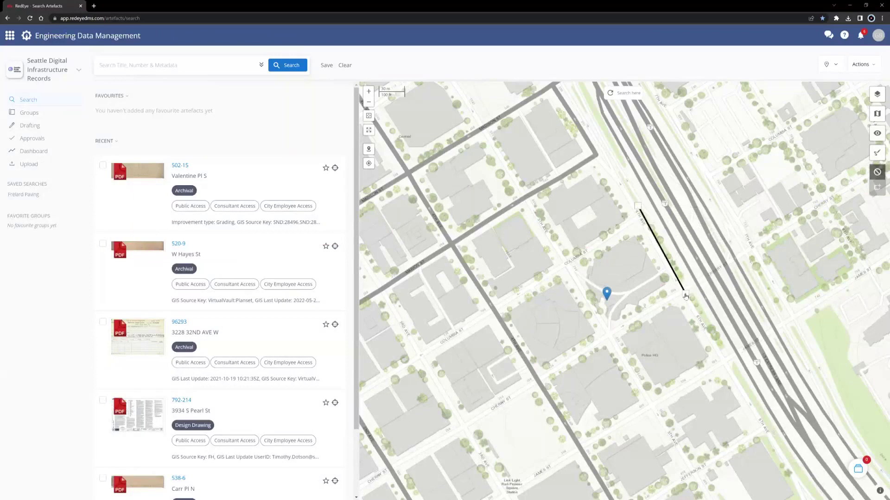
click(609, 341)
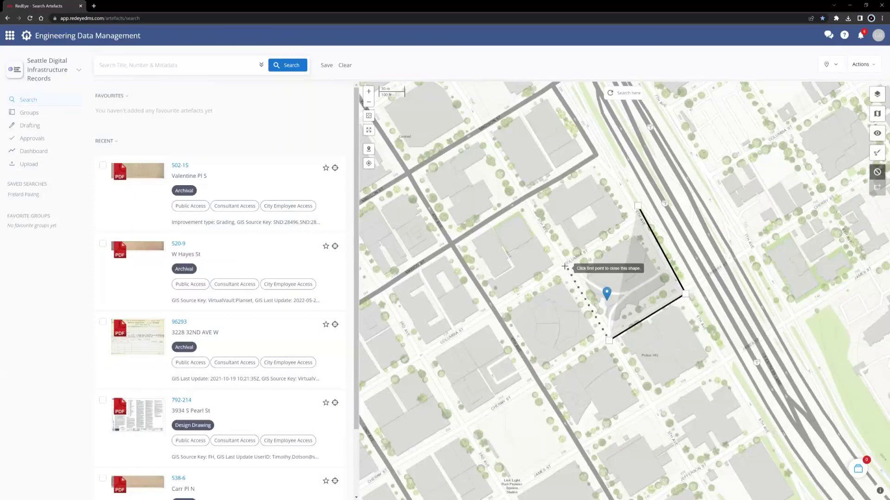
click(560, 264)
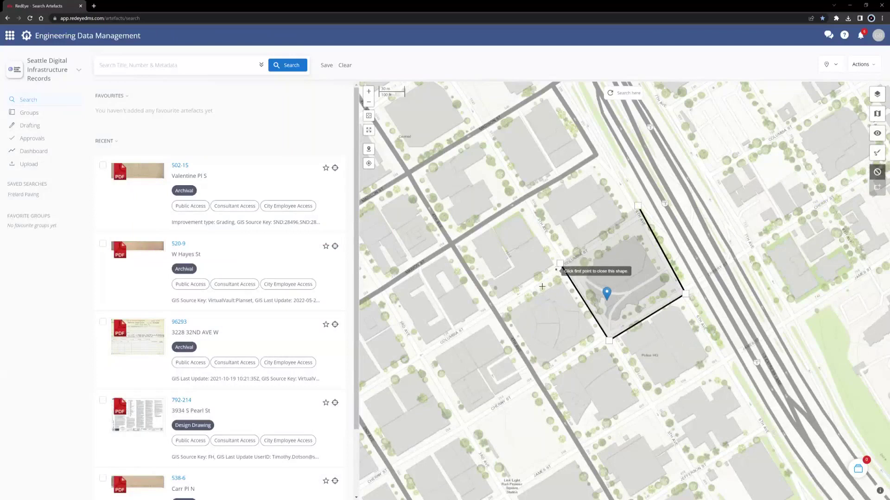
click(503, 308)
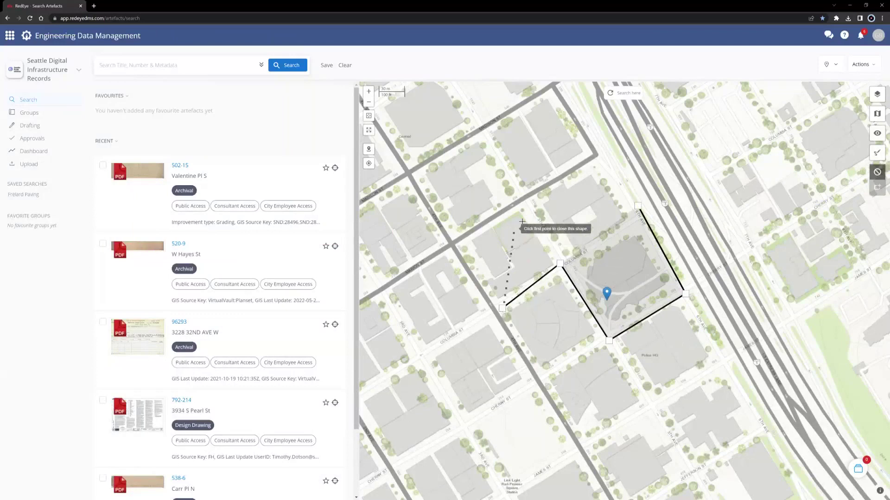
click(878, 174)
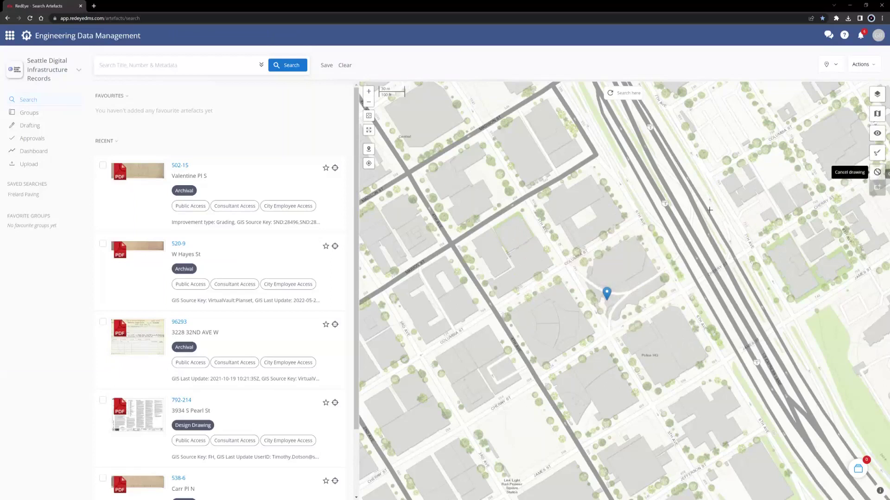
Redraw a four-corner polygon around the 700 5th Avenue block and close it.
click(878, 174)
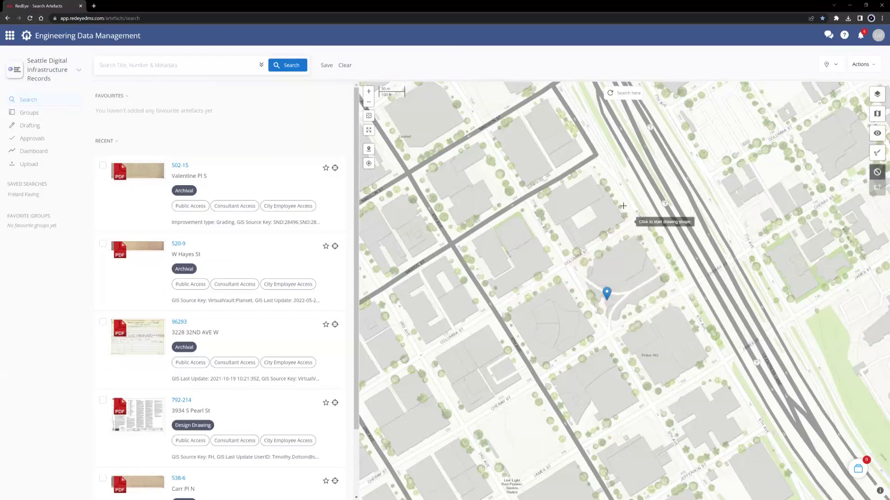
click(699, 299)
click(607, 352)
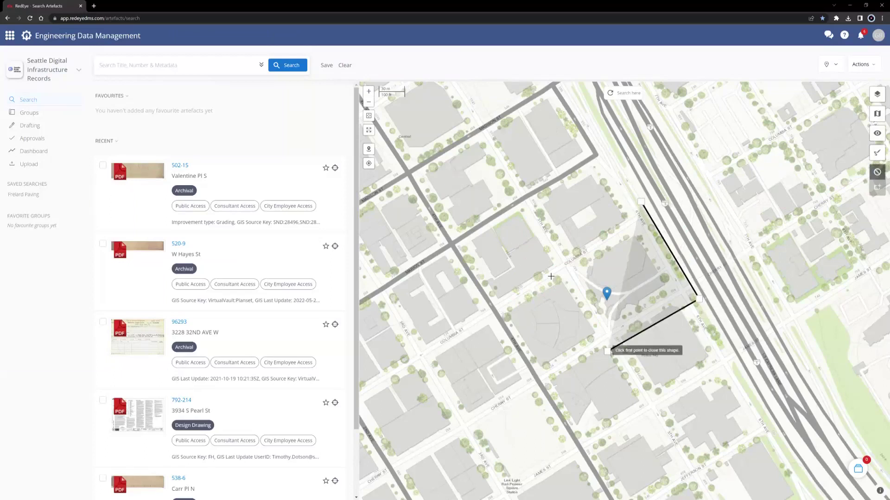
click(553, 259)
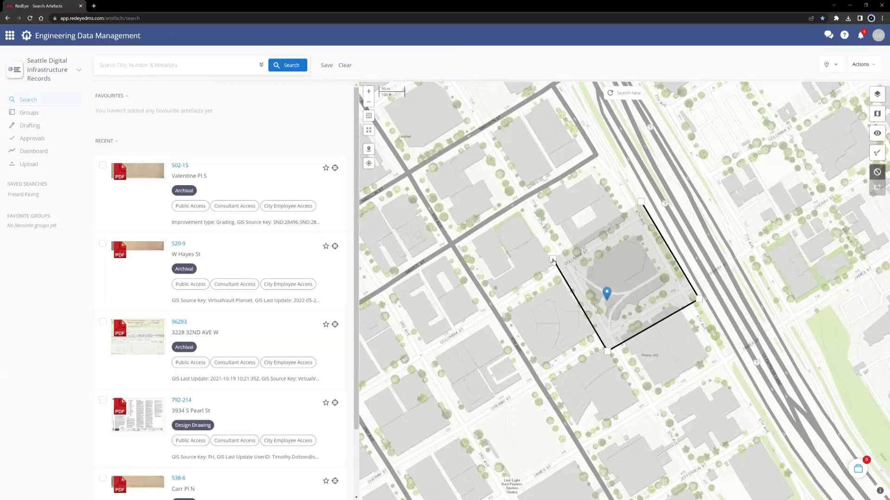
click(638, 204)
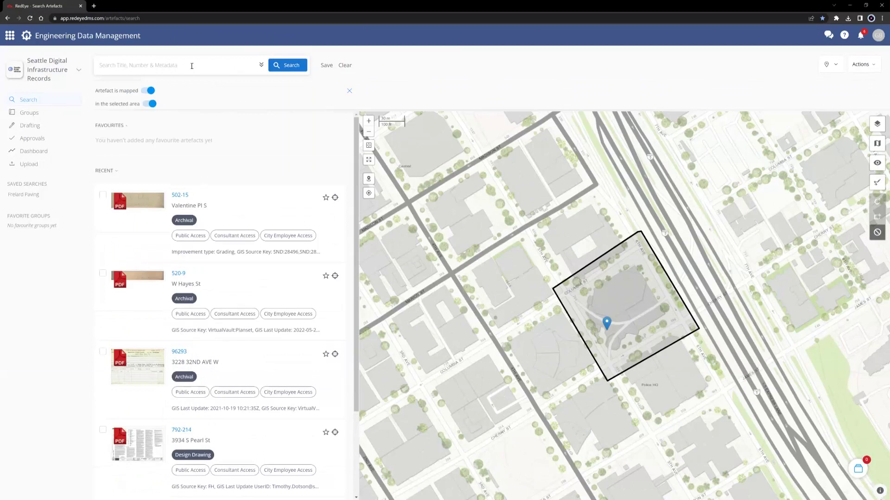
Add a metadata filter with Record Category as the field.
click(192, 65)
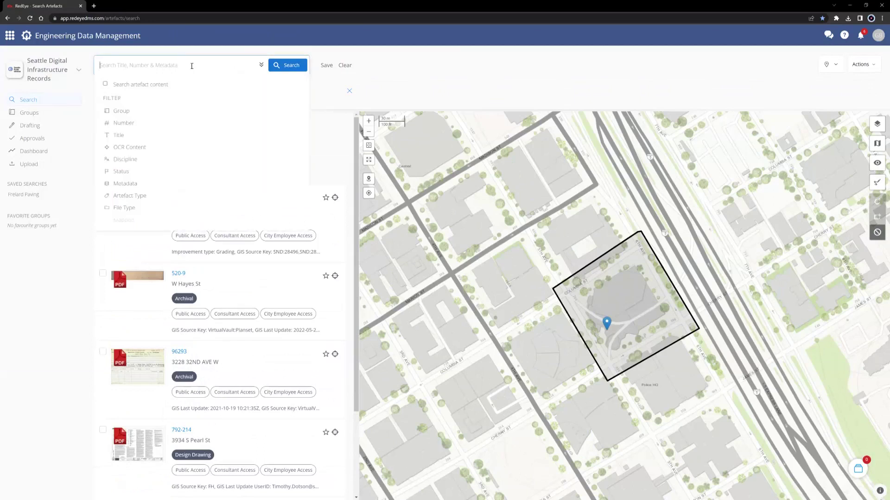
click(123, 184)
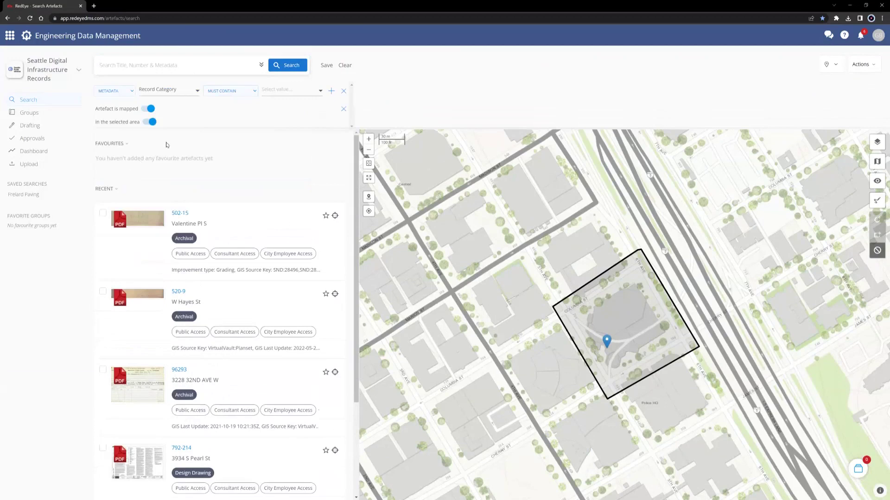
click(170, 90)
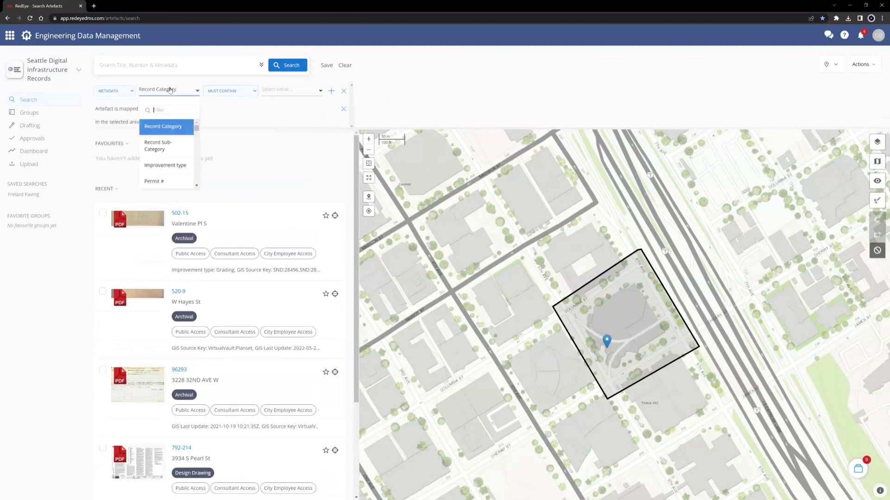
scroll(169, 148, down, 3)
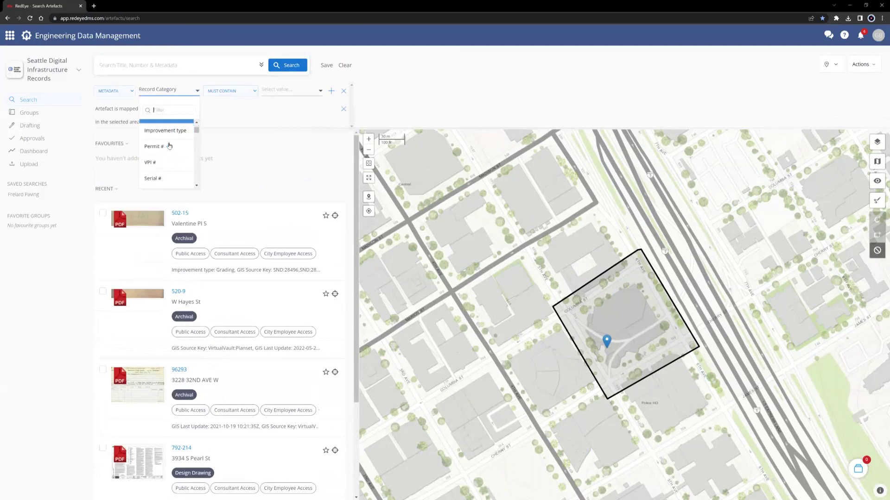
scroll(170, 155, down, 2)
scroll(170, 157, up, 3)
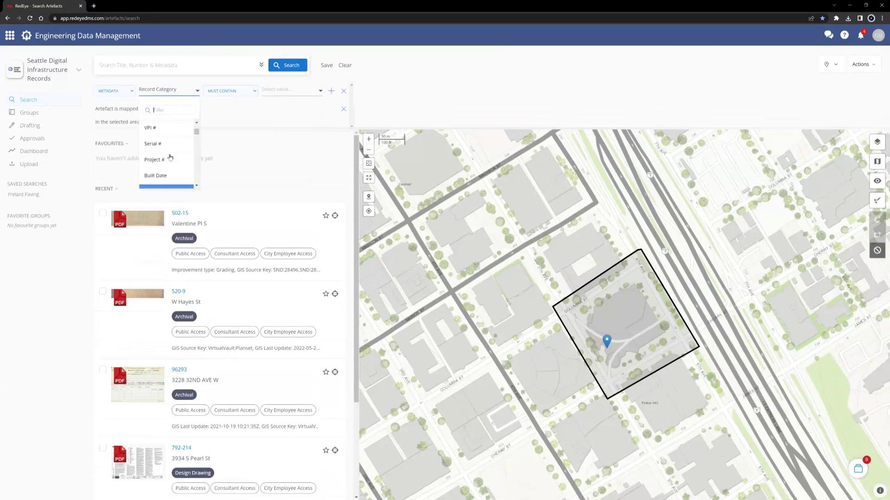
scroll(170, 156, up, 3)
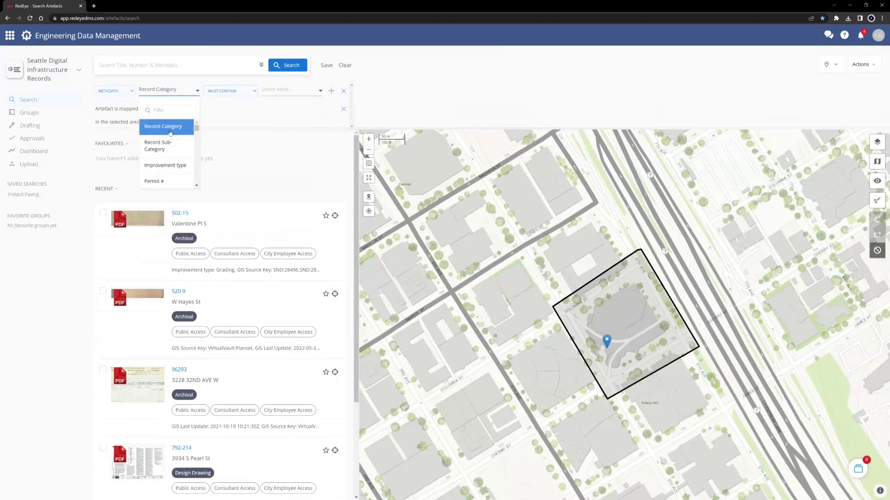
click(170, 133)
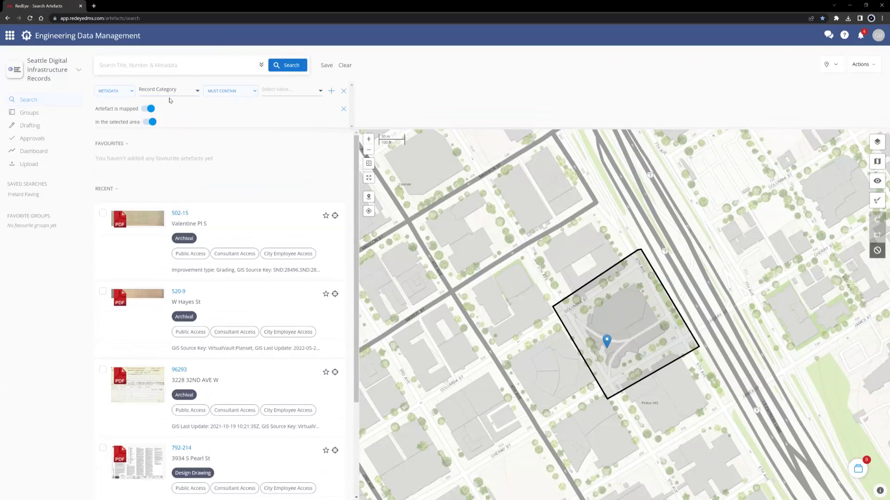
Require the value Side Sewer Cards and run the search.
click(297, 91)
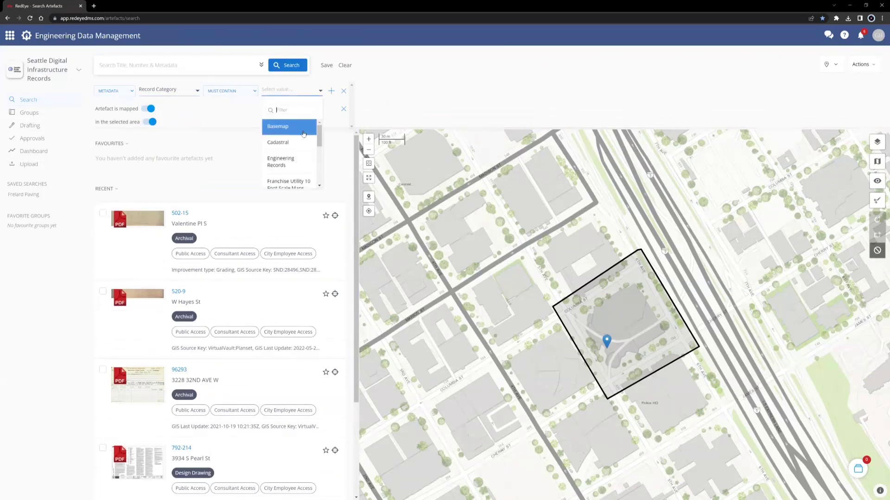
scroll(301, 146, down, 2)
scroll(301, 149, down, 2)
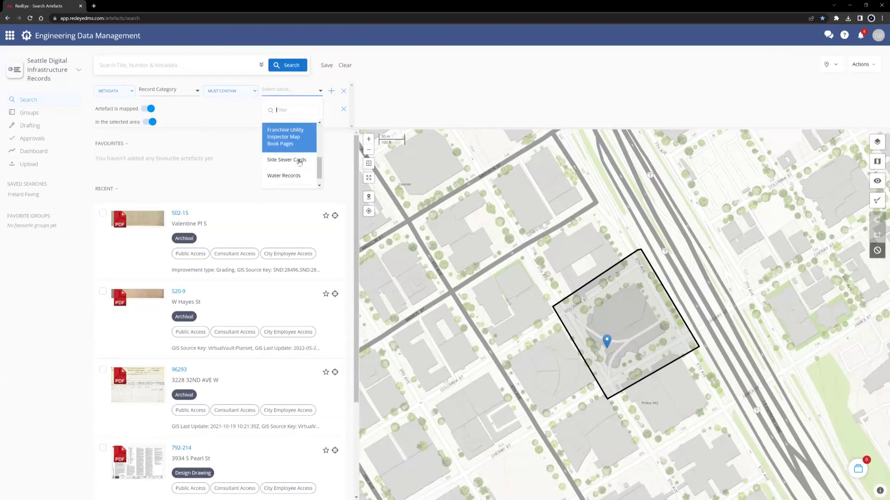
click(300, 161)
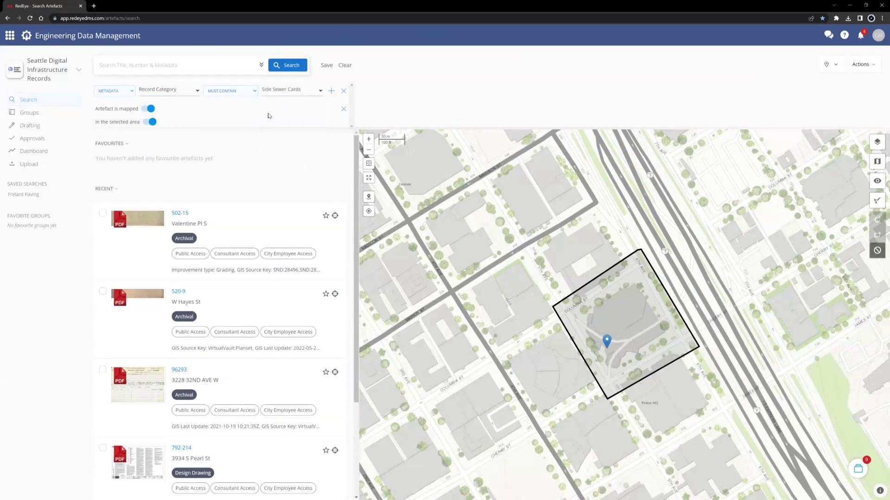
click(287, 66)
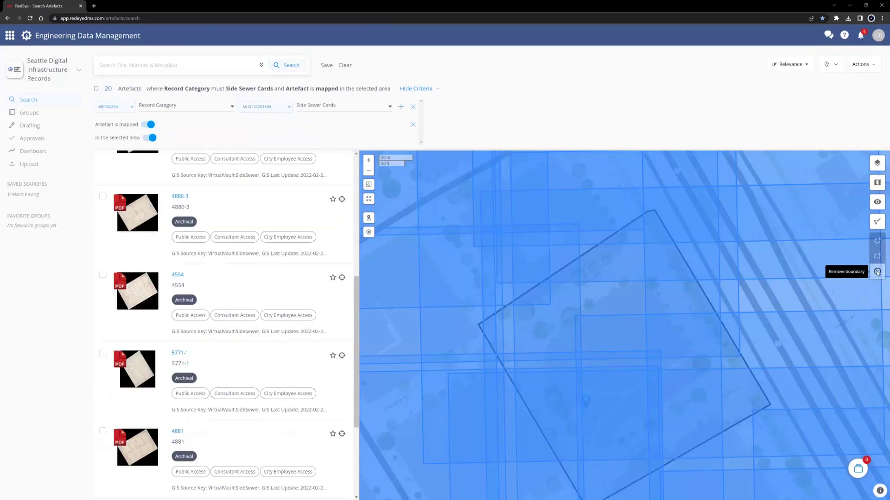
Delete the polygon boundary and rerun the search over the visible map area.
click(878, 272)
click(653, 284)
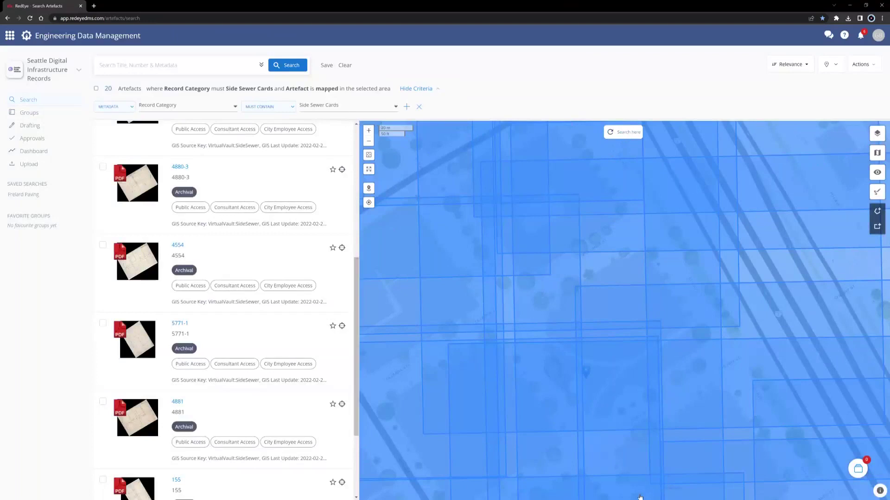
click(634, 132)
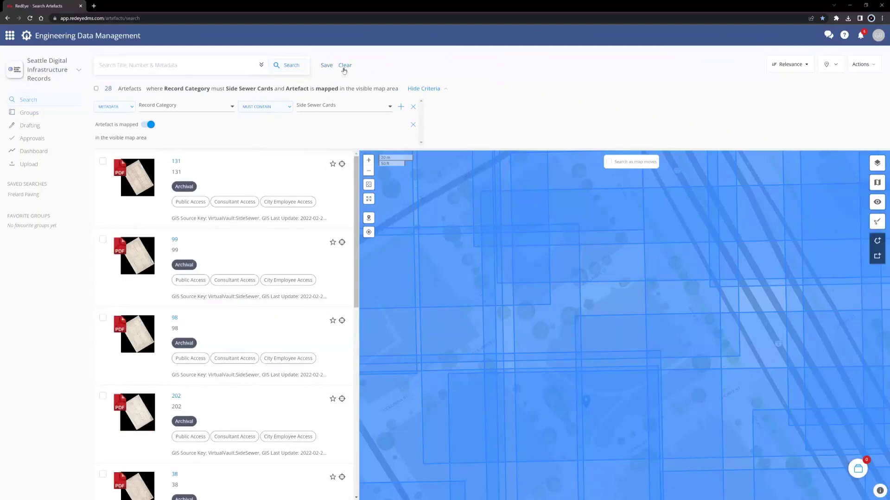
Clear the search criteria and zoom the map back into downtown near the address pin.
click(344, 65)
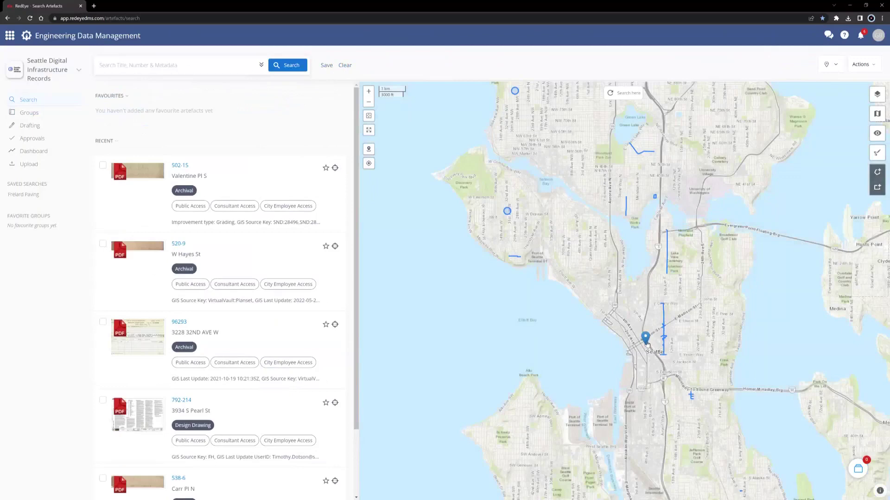
scroll(647, 343, up, 3)
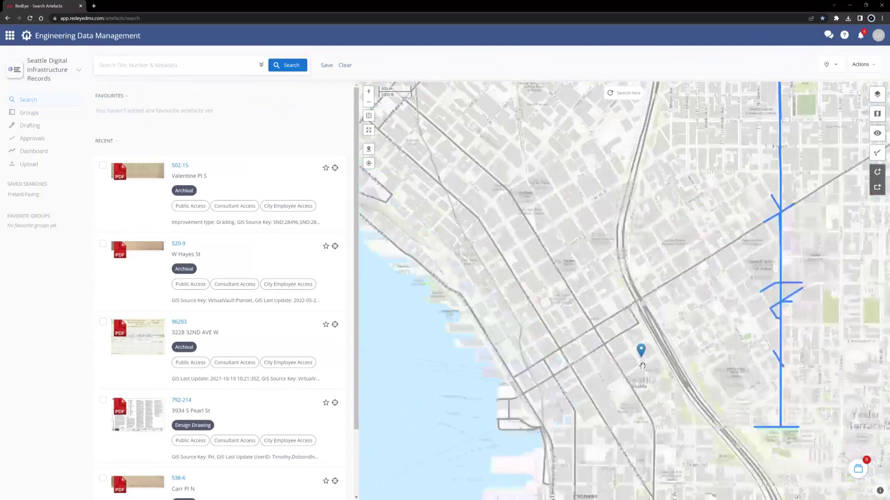
scroll(642, 366, up, 4)
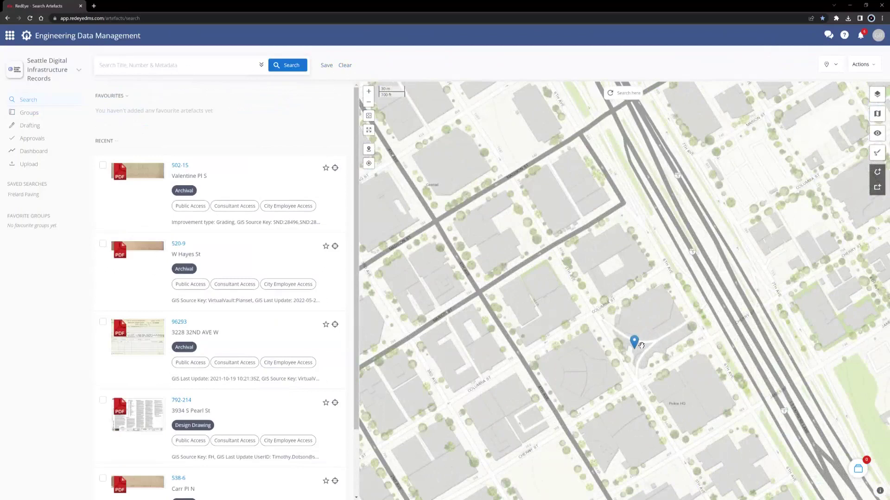
Draw and close a polygon spanning Cherry St and Columbia St around the pin's block.
scroll(641, 345, up, 1)
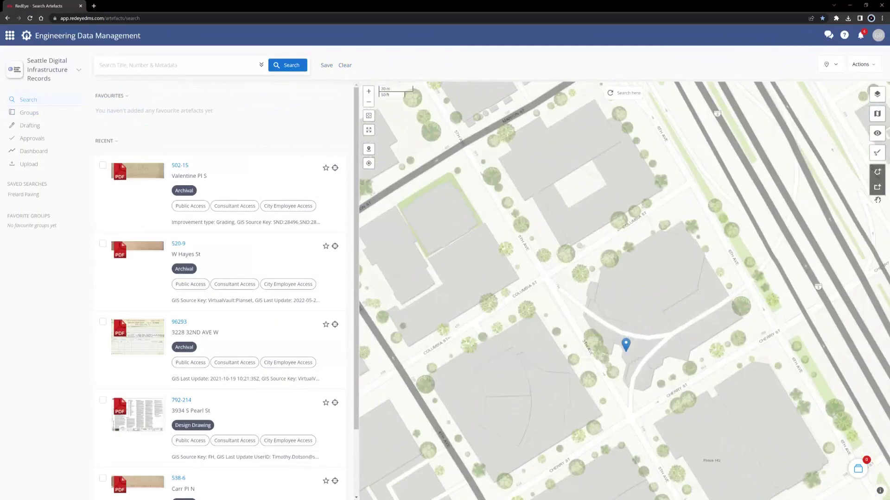
click(878, 171)
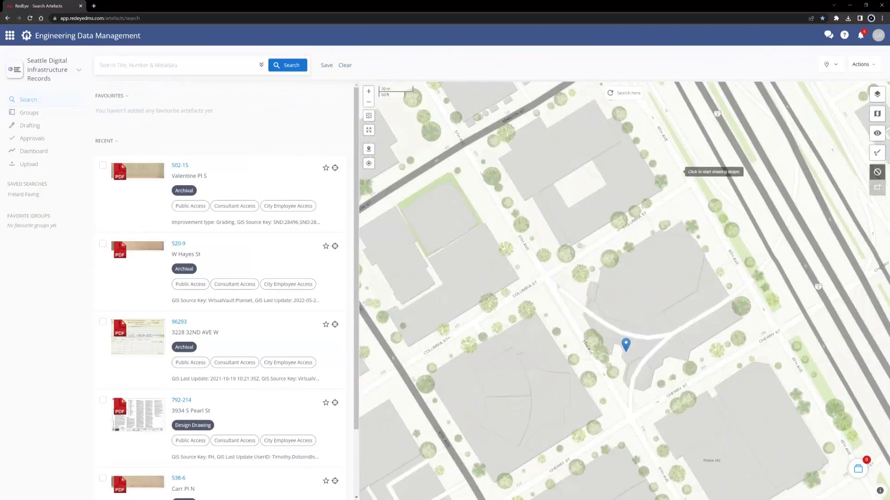
click(700, 172)
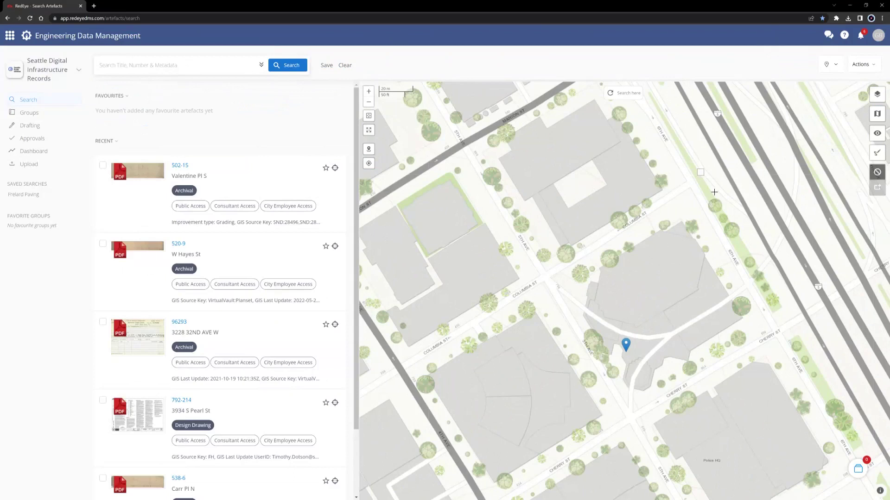
click(788, 330)
click(627, 432)
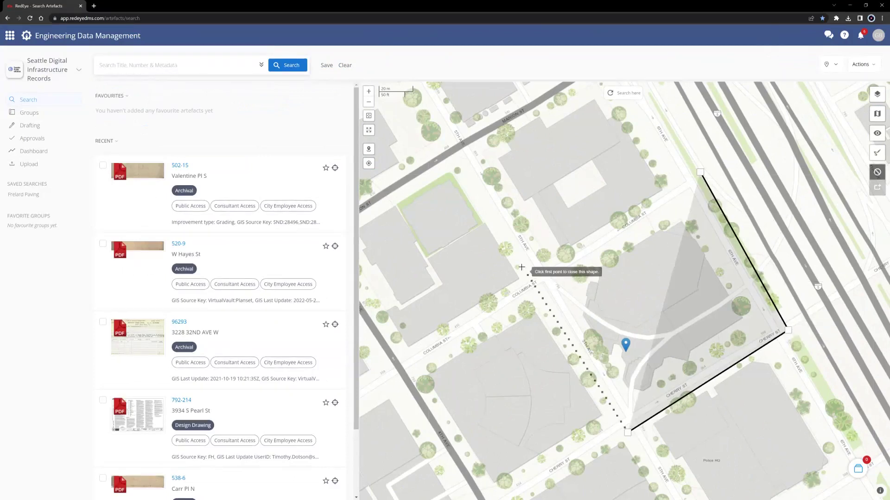
click(522, 267)
click(684, 168)
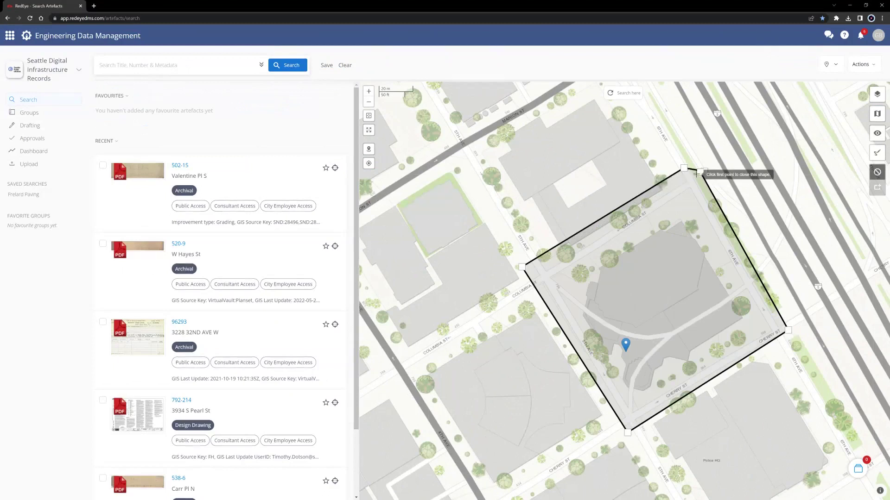
click(700, 172)
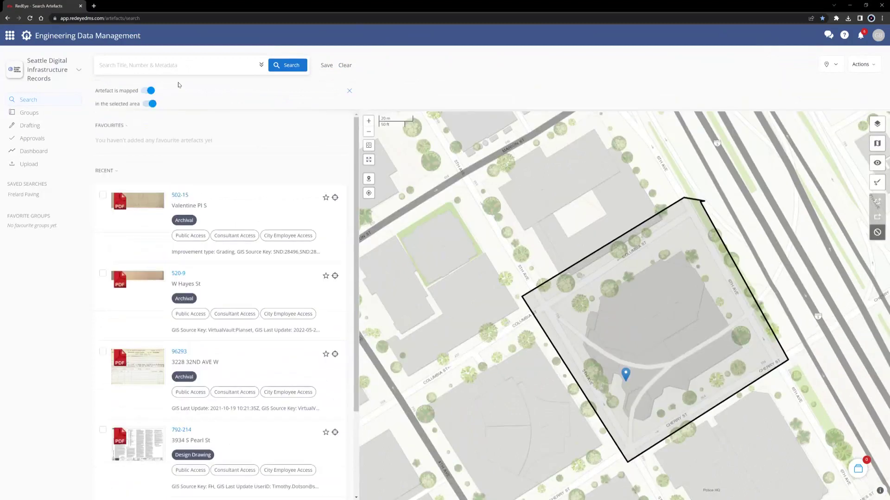
Add a metadata filter for Side Sewer Cards, found by typing 'sew', and search.
click(173, 60)
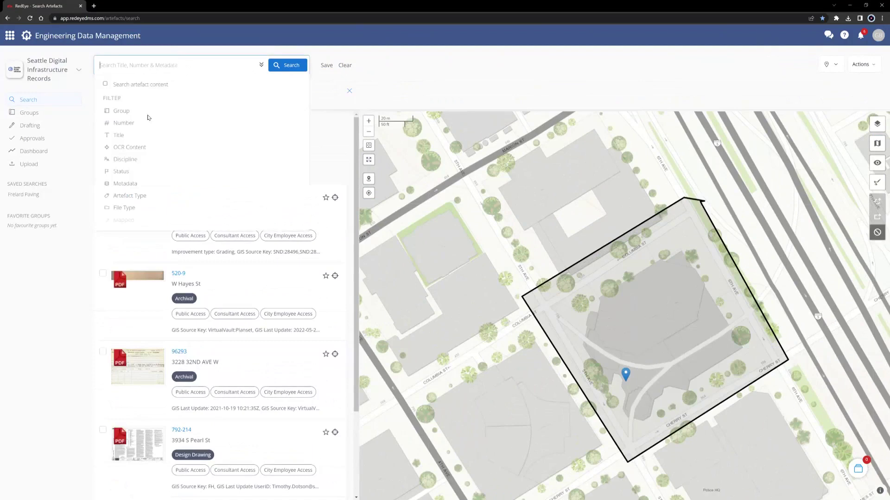
click(126, 184)
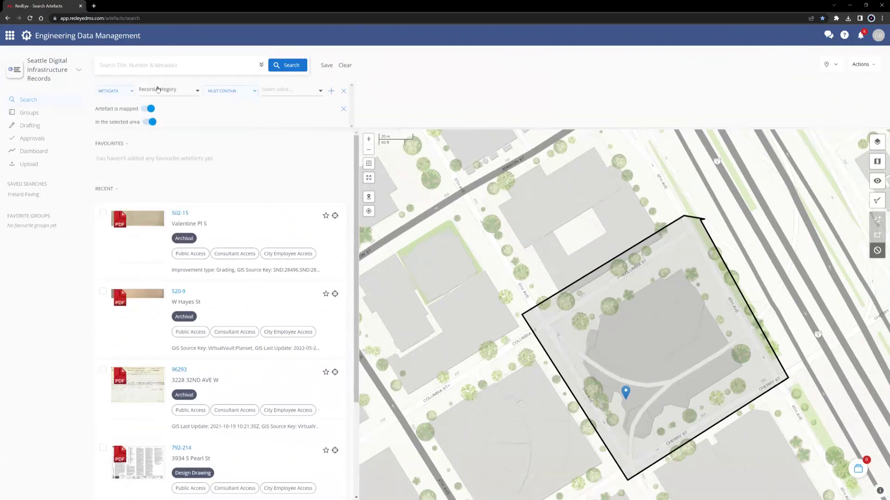
click(275, 90)
text(sew)
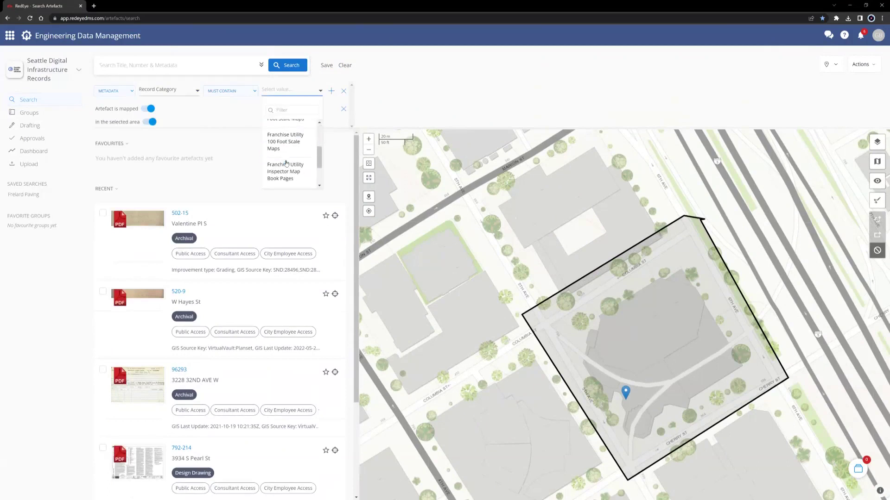
click(285, 146)
click(291, 69)
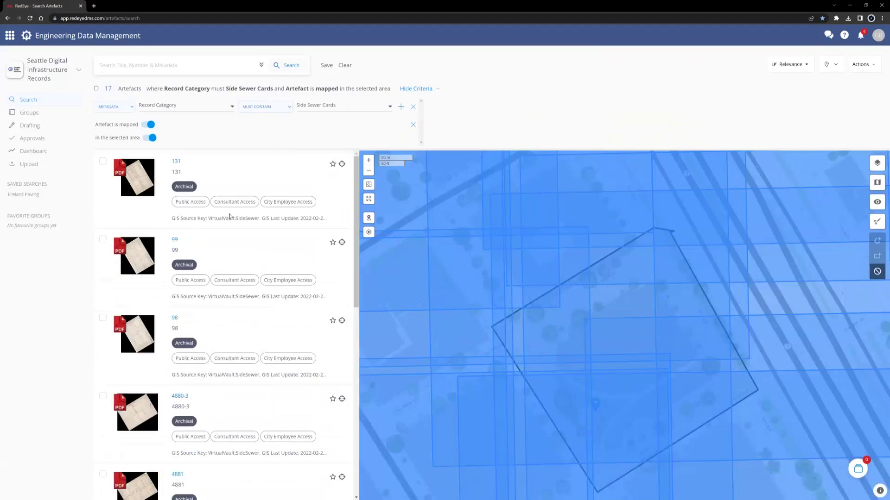
Locate cards 176, 4880-2, 4800 and 3680 on the map, zooming into 3680's footprint.
scroll(229, 216, down, 4)
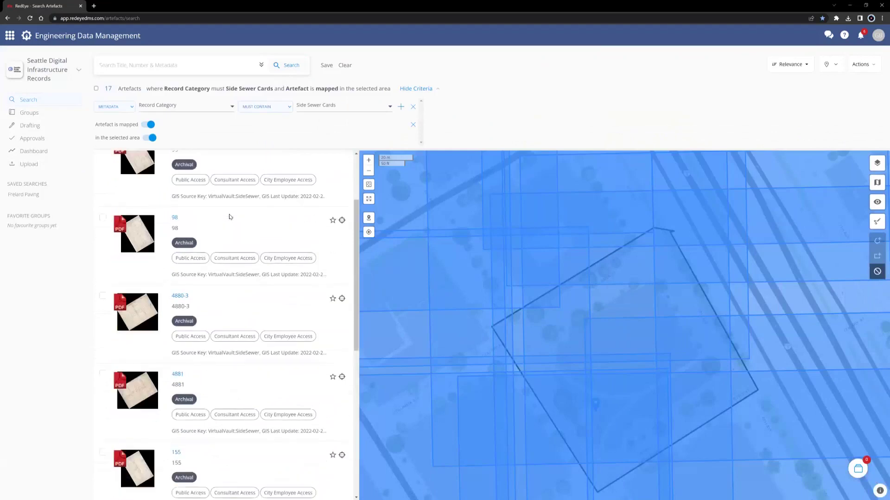
scroll(229, 217, down, 2)
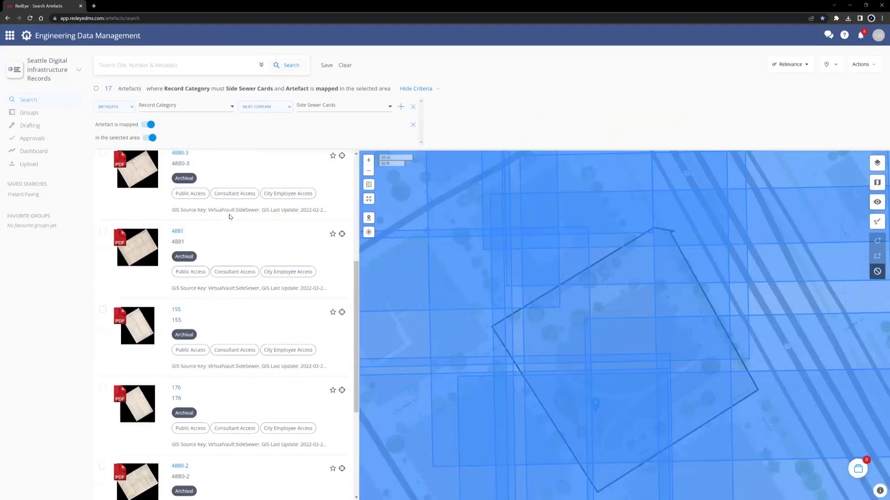
scroll(230, 216, down, 1)
scroll(229, 216, down, 2)
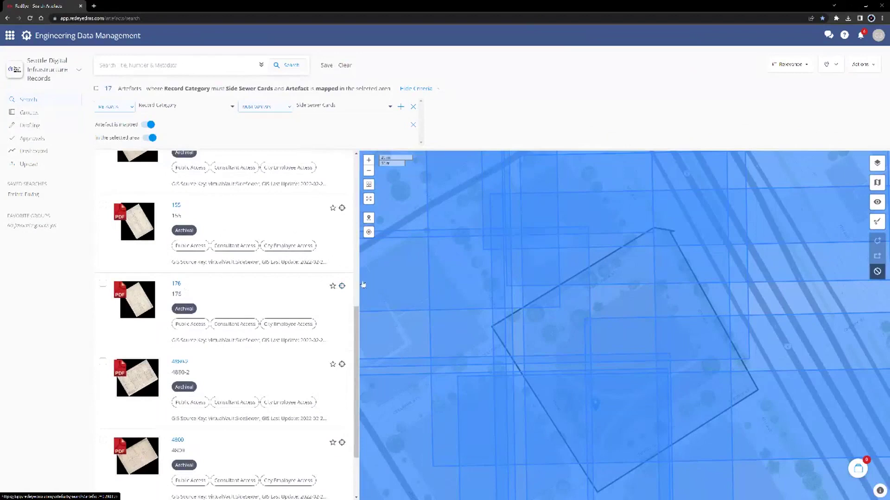
click(342, 286)
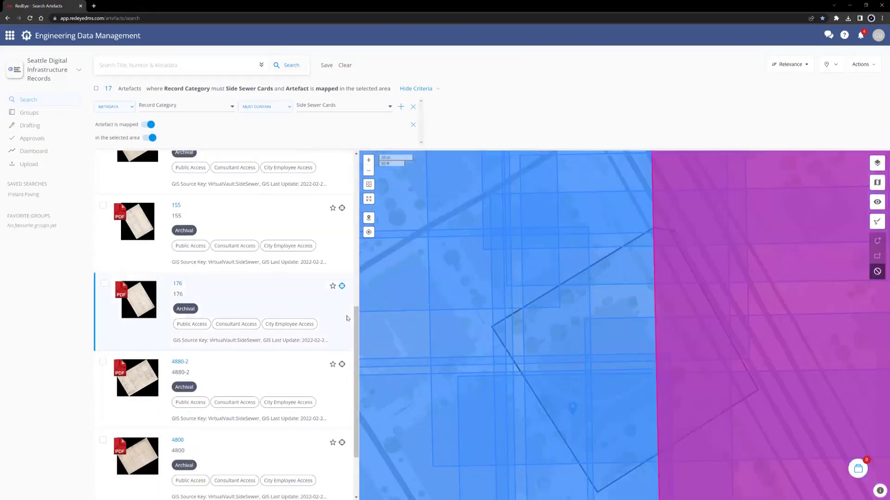
click(341, 364)
scroll(342, 367, down, 2)
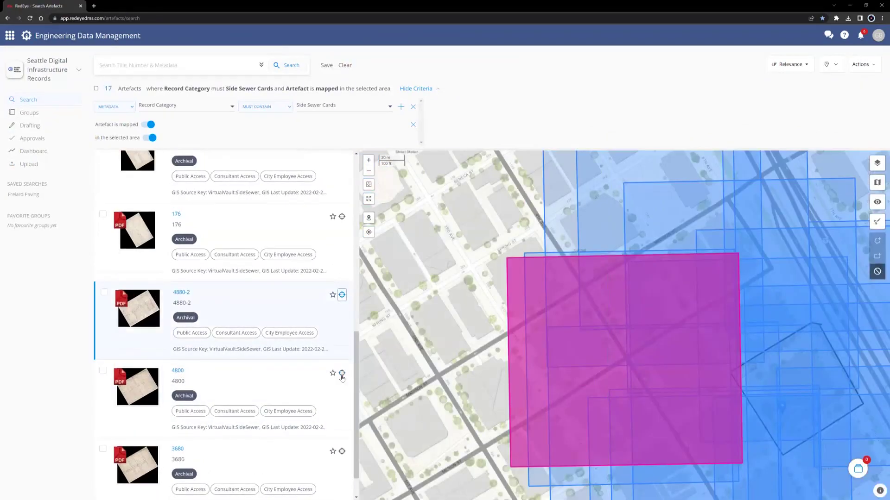
click(341, 373)
click(342, 451)
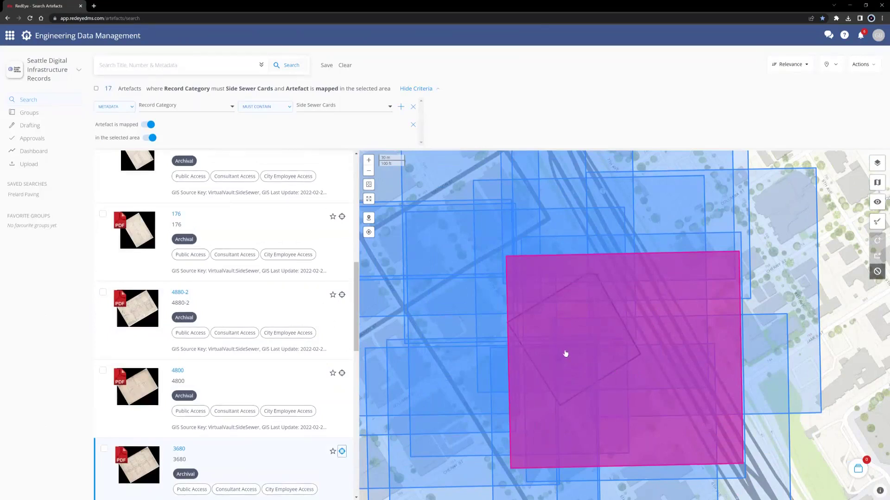
scroll(565, 353, up, 2)
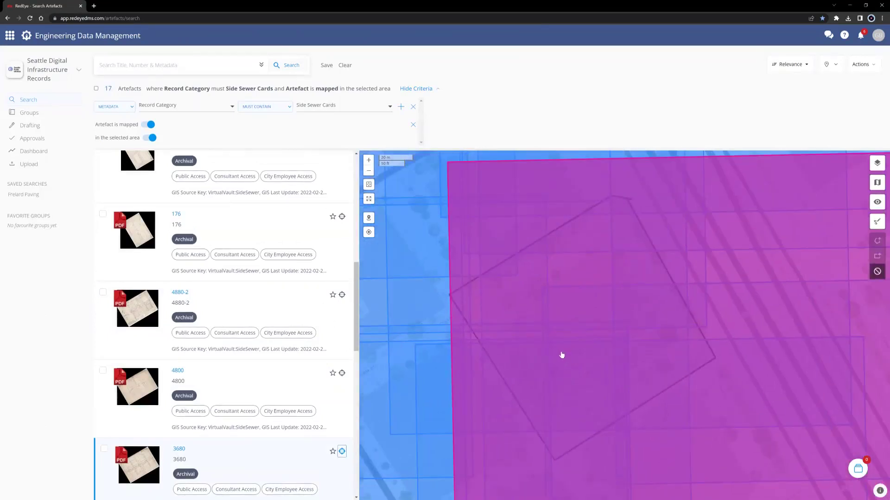
Deselect the footprint, open the popup of six cards at one spot, and page forward.
click(498, 310)
click(498, 310)
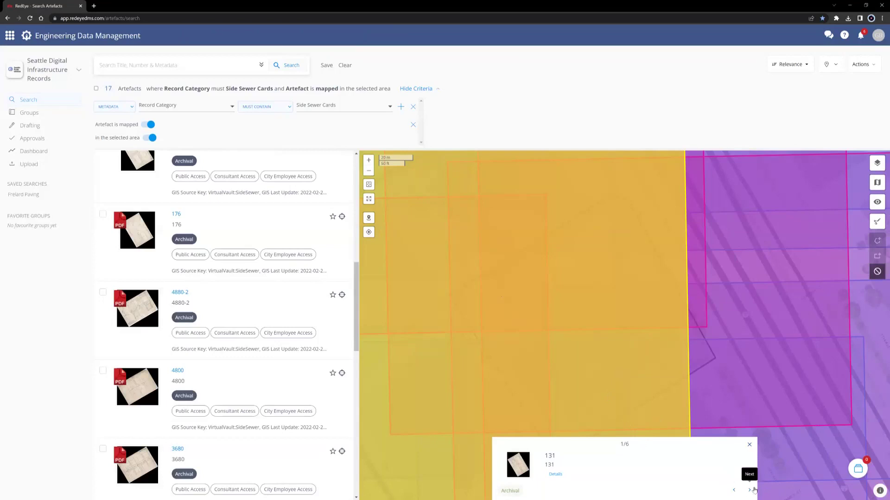
click(753, 490)
click(753, 491)
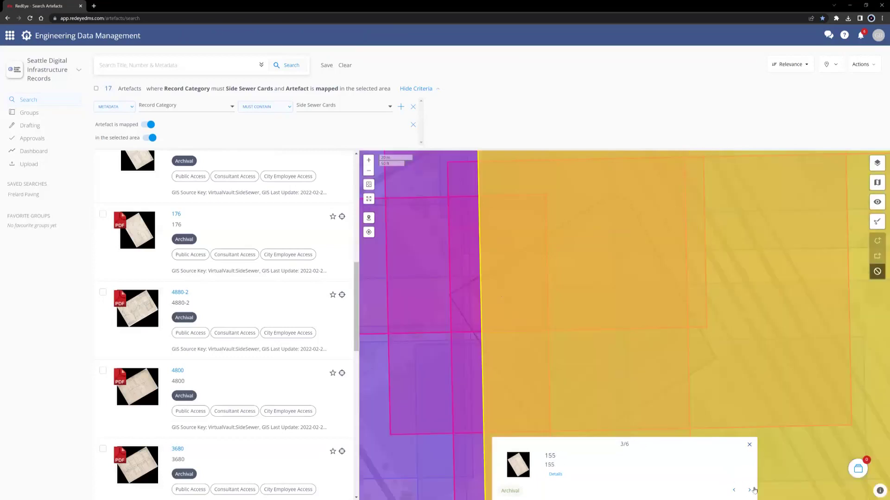
click(753, 490)
click(754, 490)
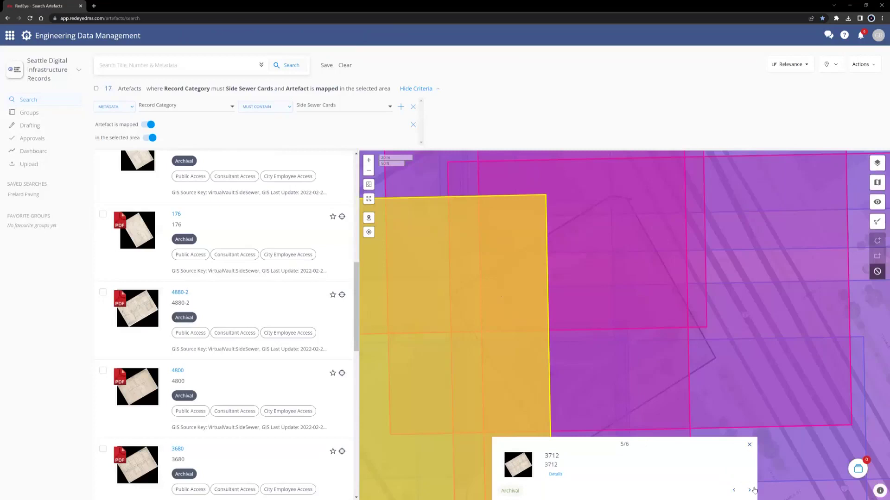
Page back and forth through the popup cards, settling on card 4880-3 (2 of 6).
click(733, 494)
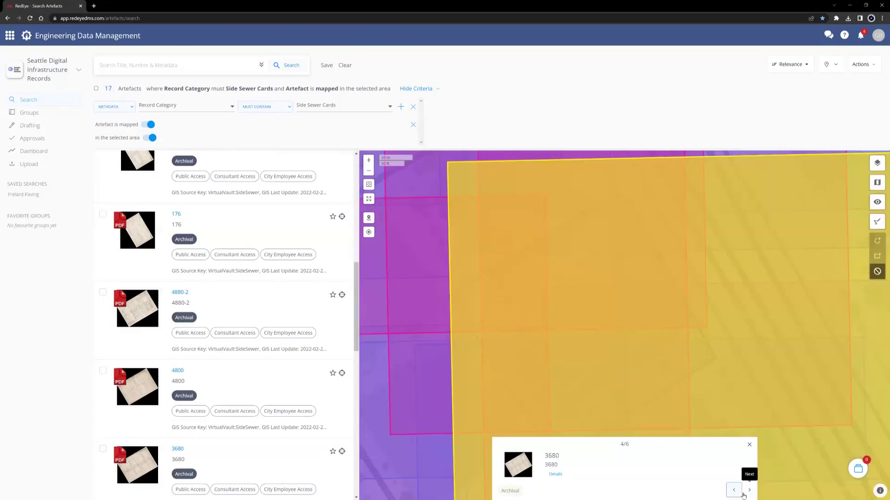
click(733, 492)
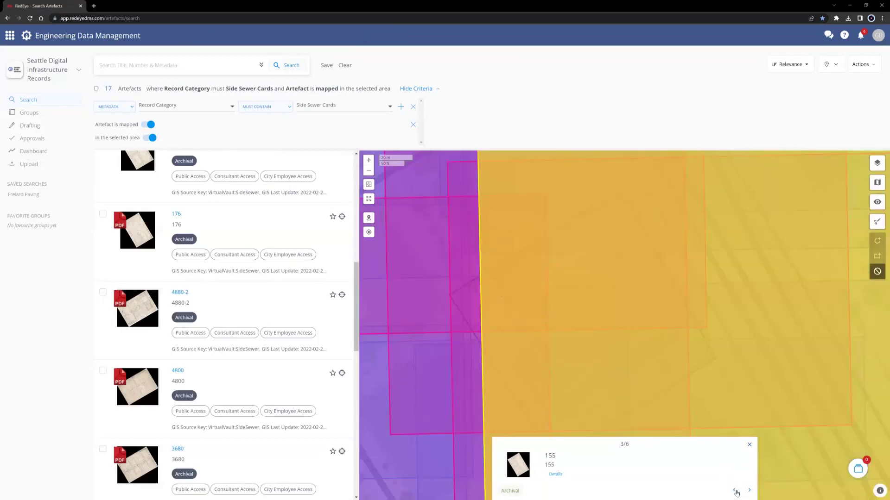
click(735, 491)
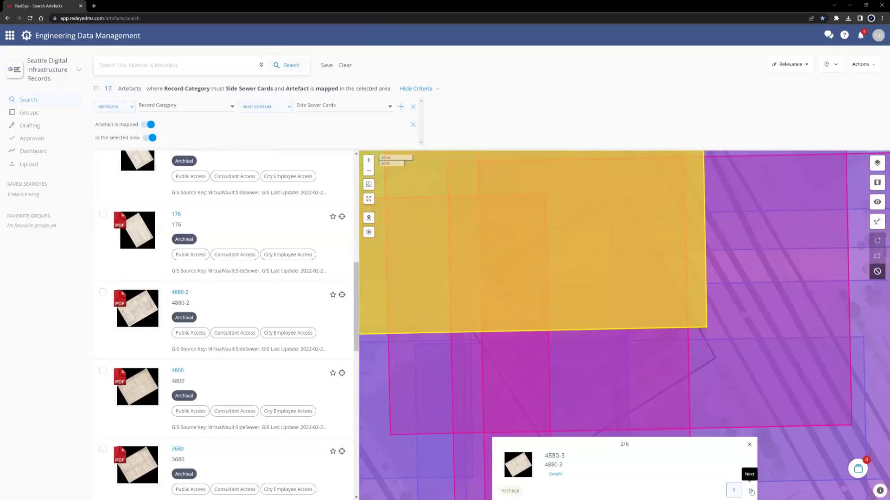
click(751, 491)
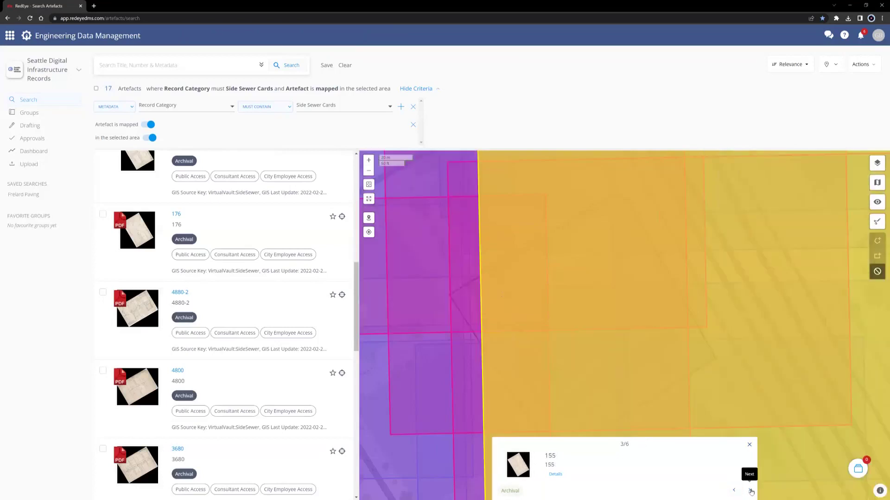
click(751, 492)
click(733, 491)
click(733, 491)
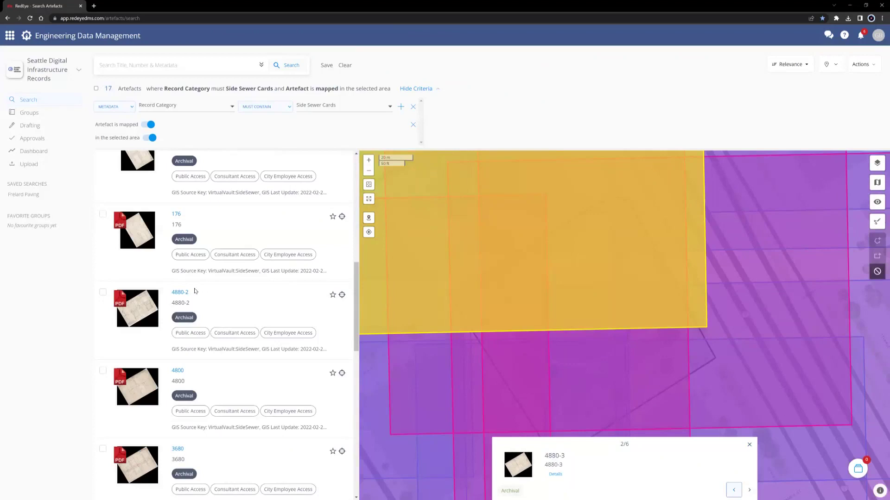
scroll(220, 306, up, 5)
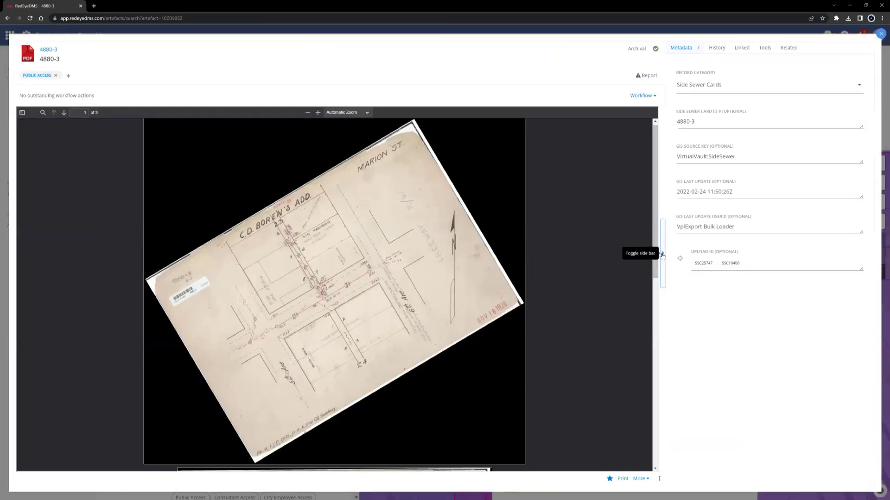
Collapse the metadata side bar and expand card 4880-3's scanned Marion St drawing to fill the viewer.
click(662, 254)
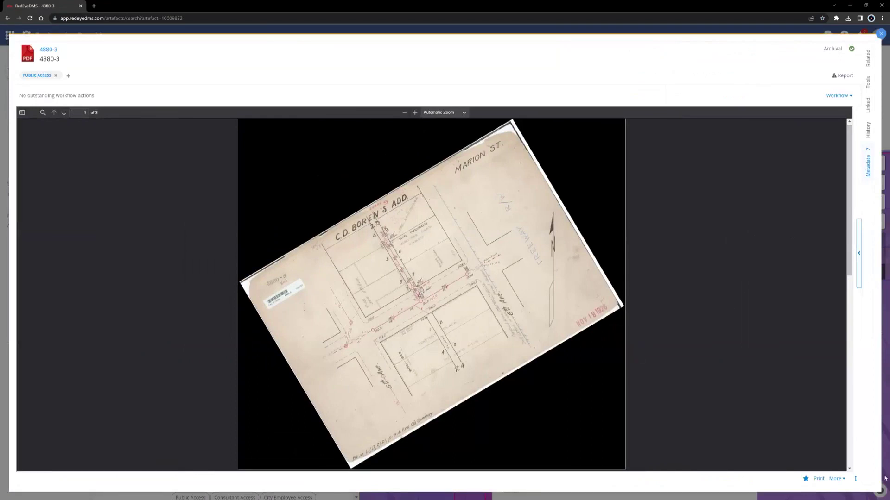
click(856, 481)
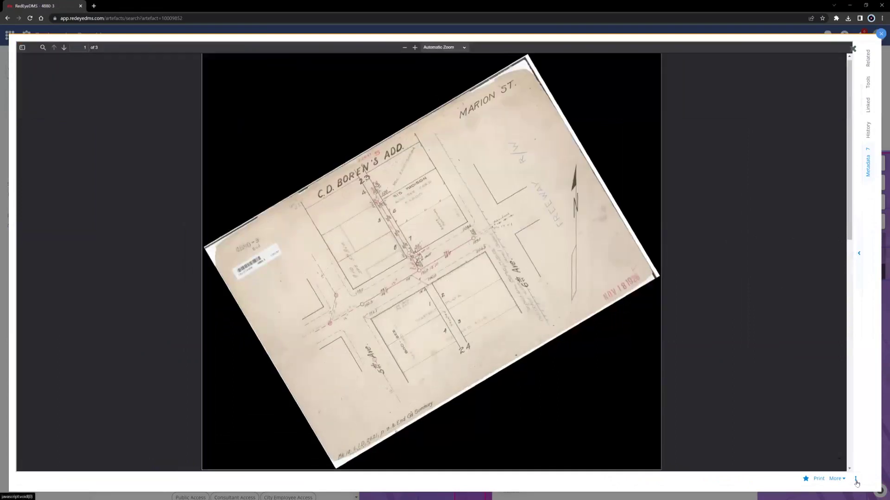
Zoom the sewer card scan in to 50% and scroll down to page 2.
click(415, 47)
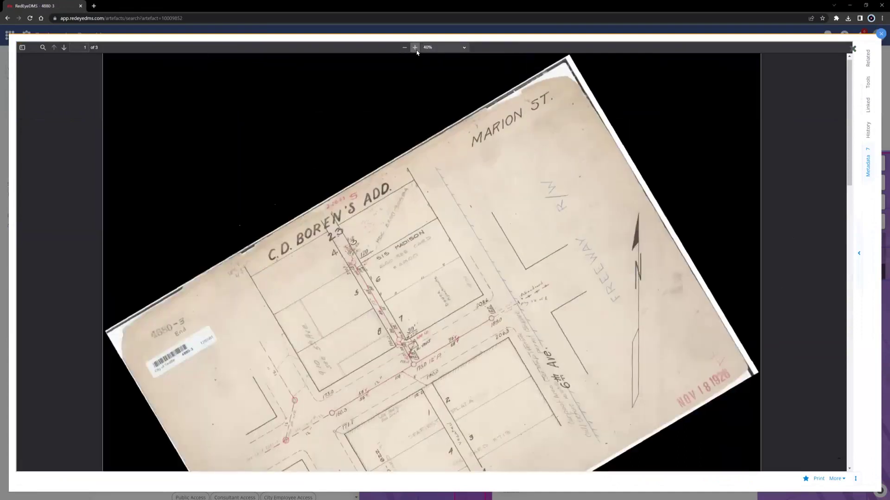
click(416, 48)
scroll(443, 202, down, 5)
scroll(442, 202, down, 5)
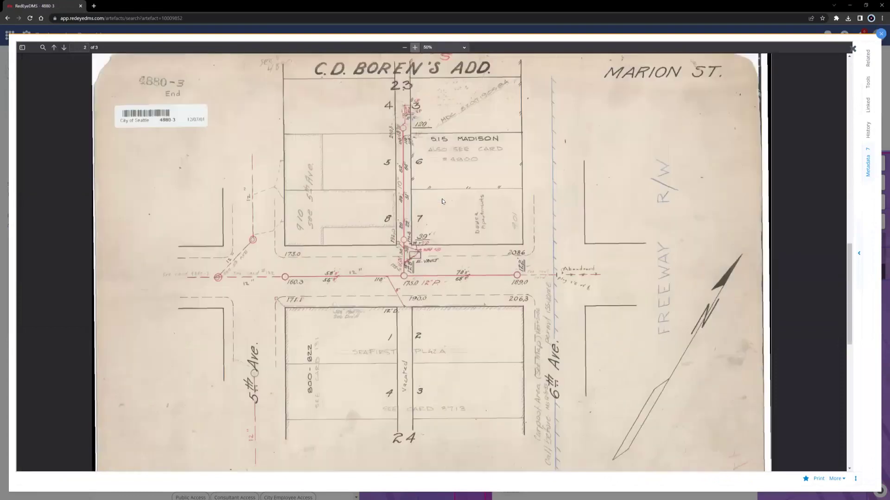
scroll(443, 202, down, 1)
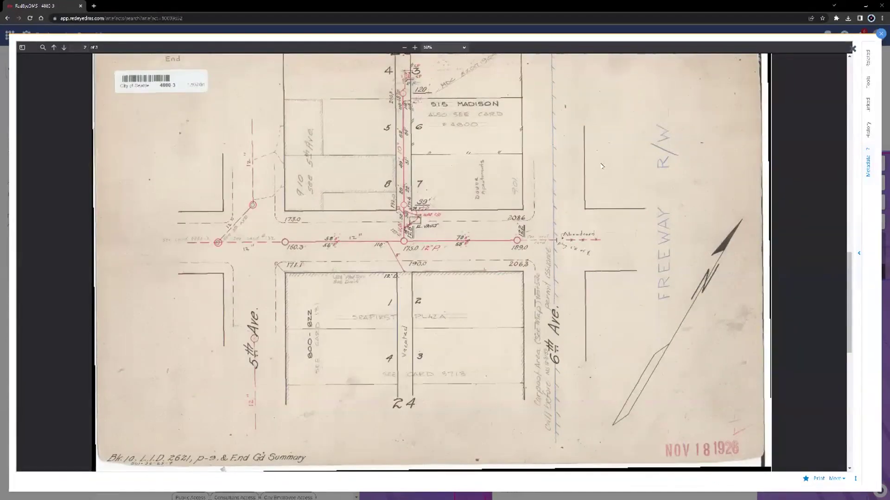
Rotate page 2 twice clockwise, zoom out to 30%, and rotate it back to upright landscape.
key(r)
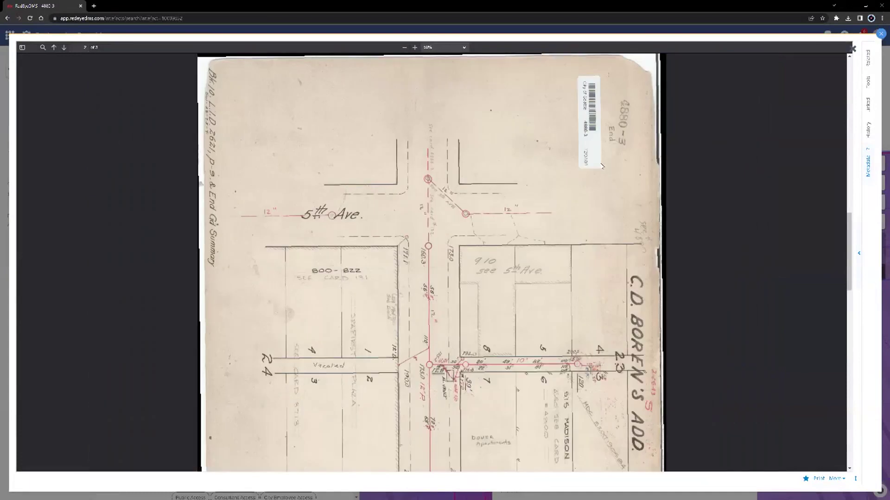
key(r)
key(r)
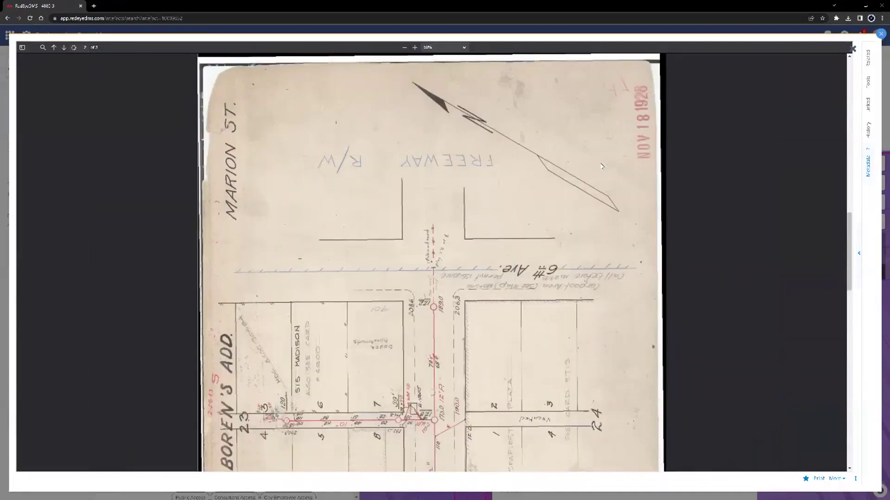
click(404, 48)
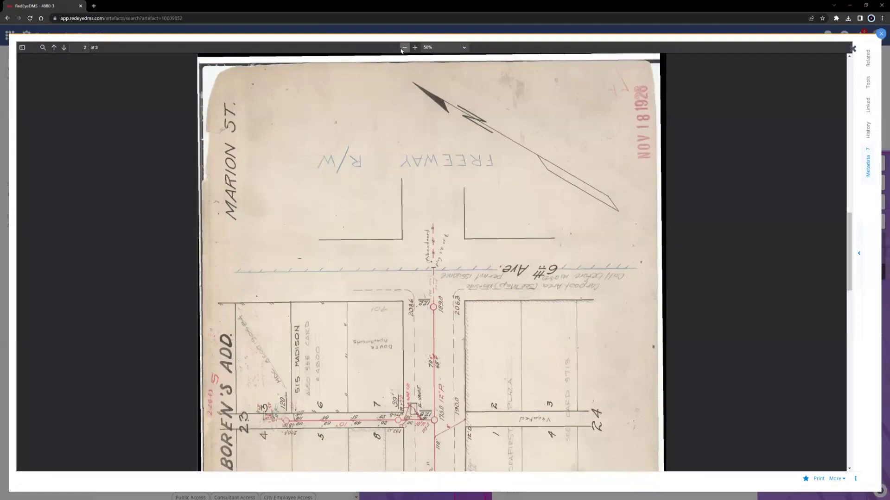
key(r)
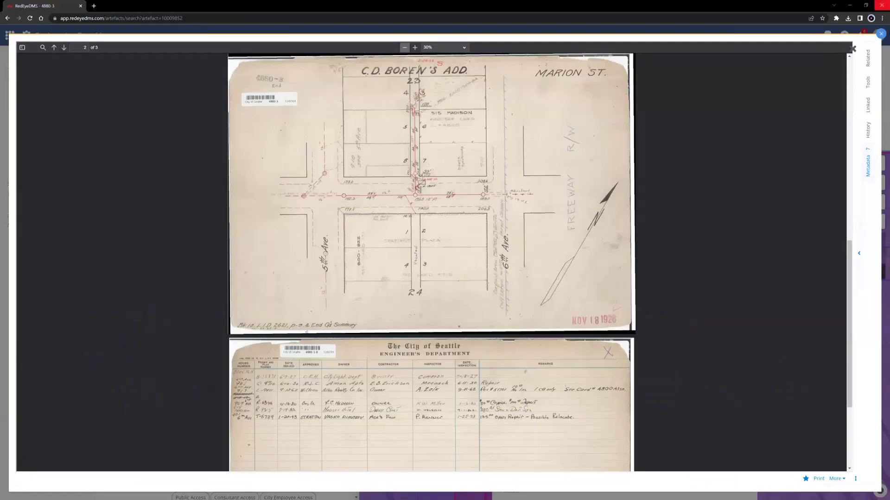
Close the card 4880-3 viewer and bring up RedEye help and support over the 17 results.
click(882, 34)
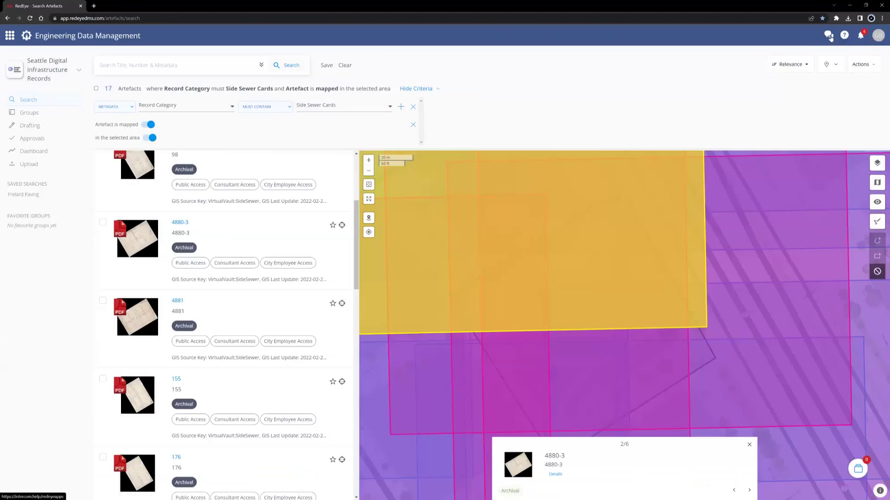
click(829, 36)
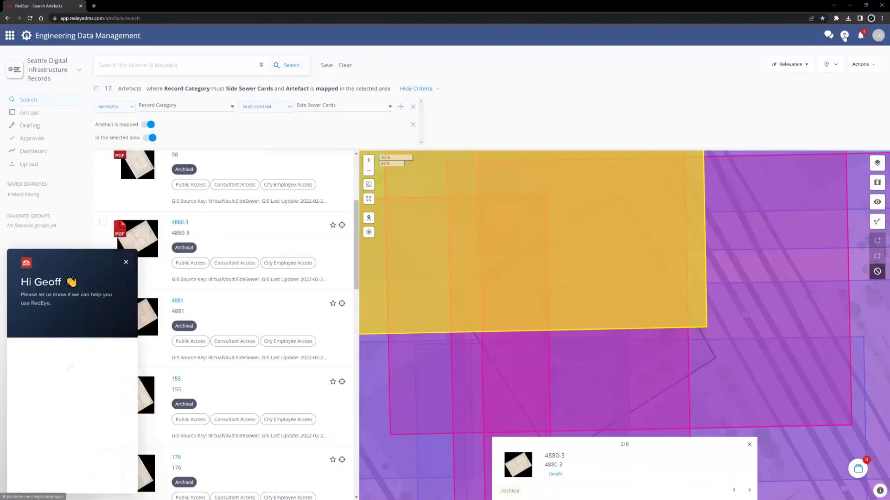